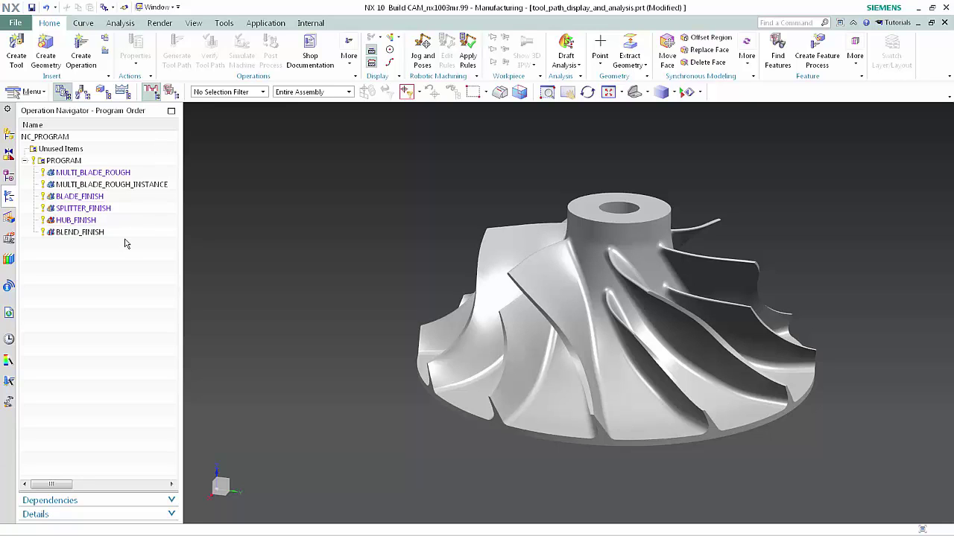
Select the BLADE_FINISH operation and refresh the view to clear its blank.
{"action": "left_click", "coordinate": [127, 198]}
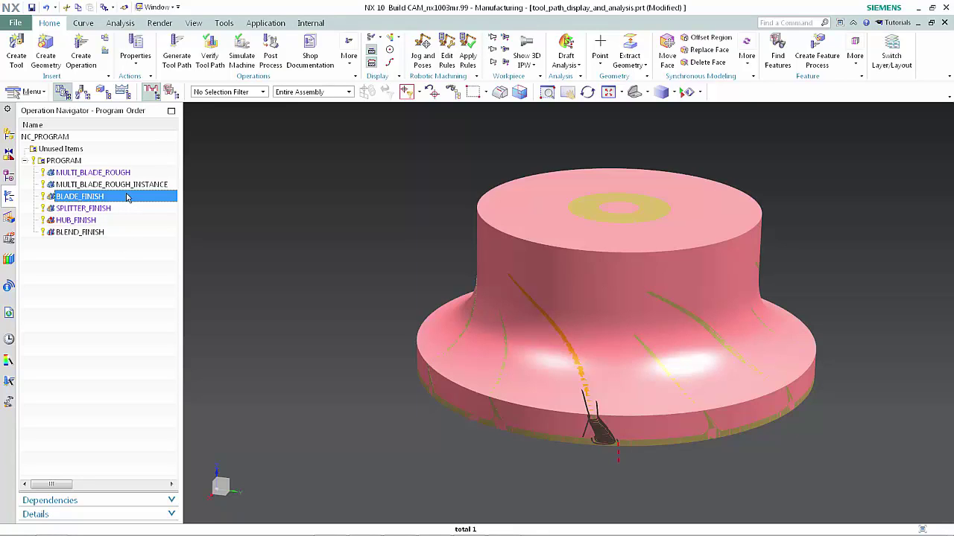
{"action": "right_click", "coordinate": [230, 208]}
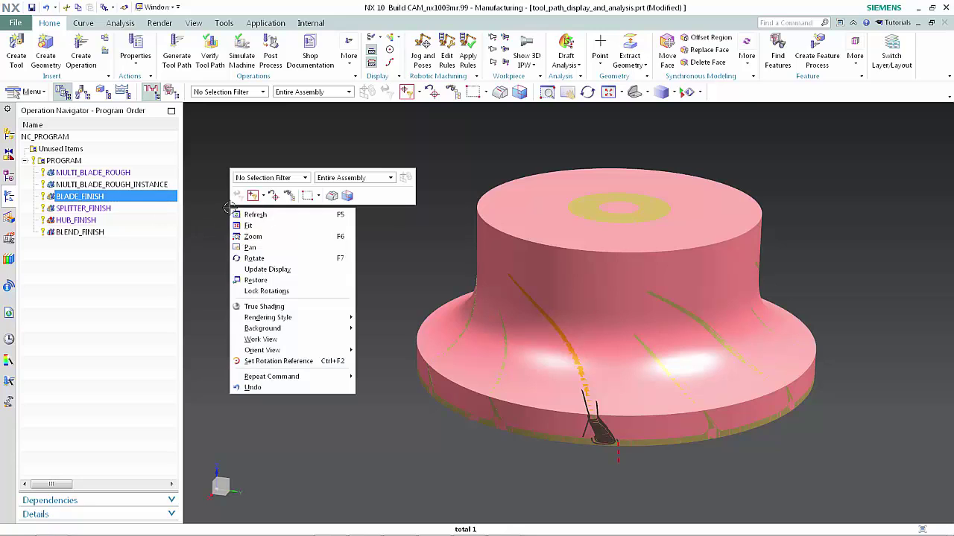
{"action": "left_click", "coordinate": [255, 216]}
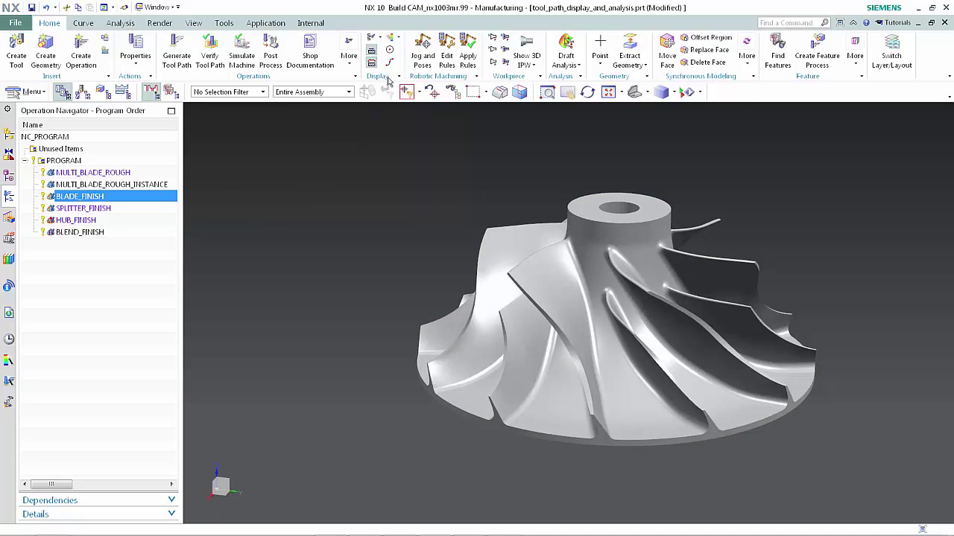
Run Tool Path Analysis on BLADE_FINISH, colouring it by segment length in 7 ranges (0.0328–1.2144).
{"action": "left_click", "coordinate": [400, 38]}
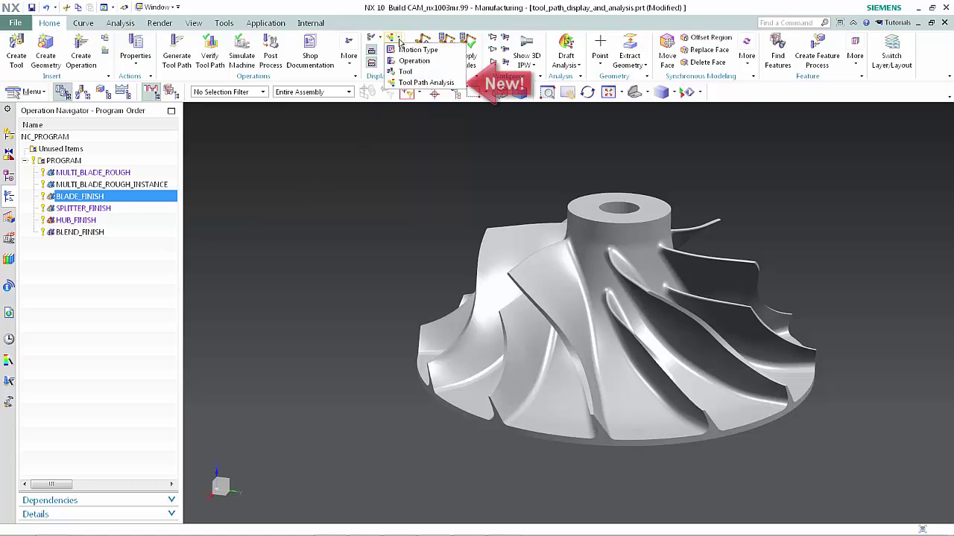
{"action": "left_click", "coordinate": [418, 83]}
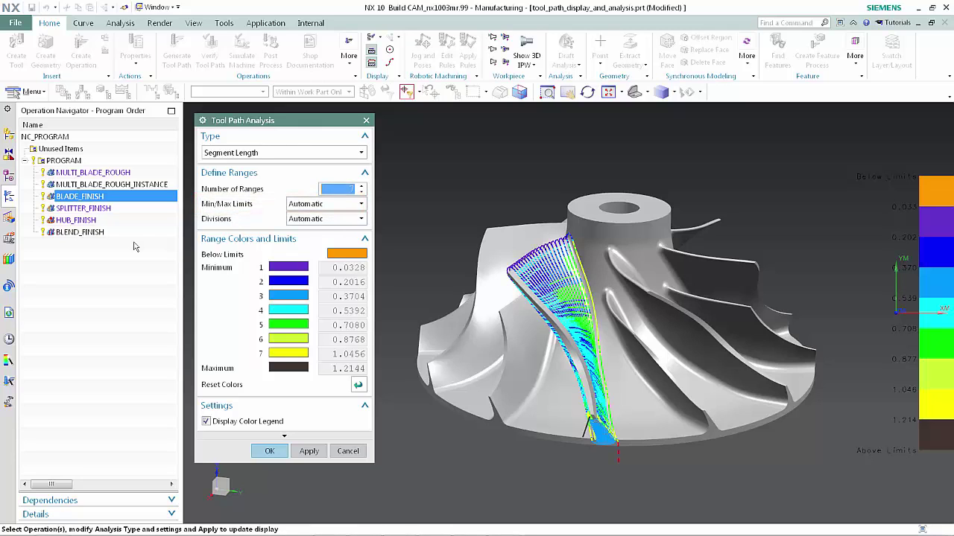
Apply the segment length analysis to HUB_FINISH, giving ranges from 0.0457 to 3.6000.
{"action": "left_click", "coordinate": [121, 220]}
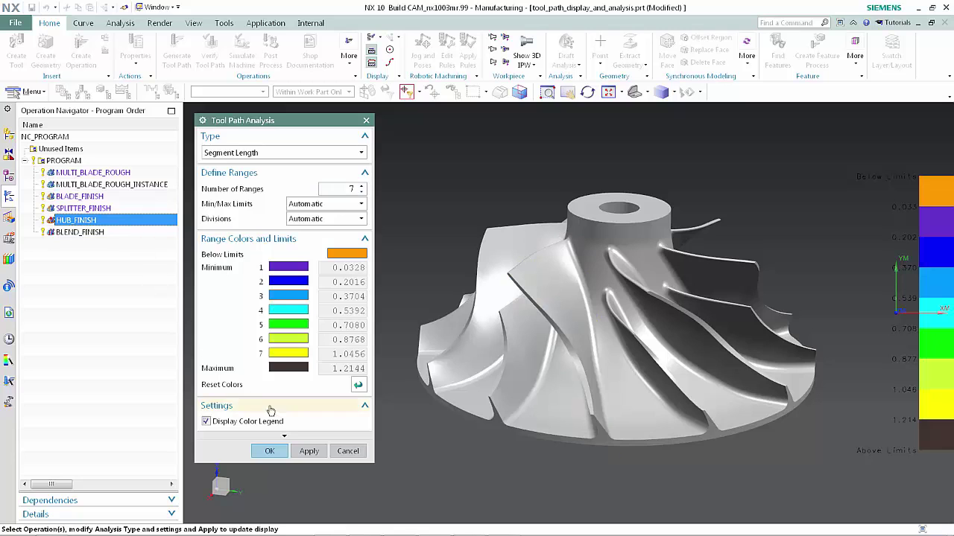
{"action": "left_click", "coordinate": [308, 453]}
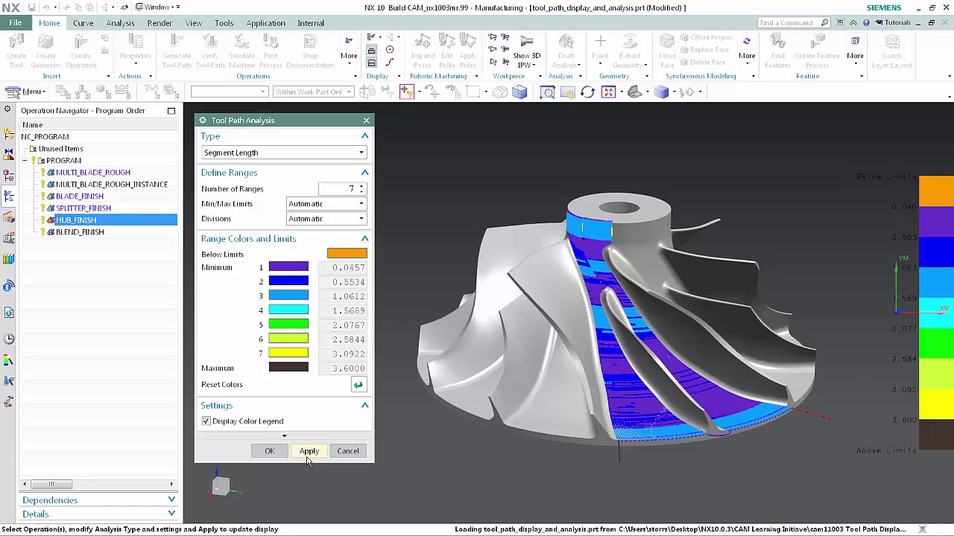
Specify range limits of minimum 0.1000 and maximum 2.0000 and apply them to the hub path.
{"action": "left_click", "coordinate": [308, 451]}
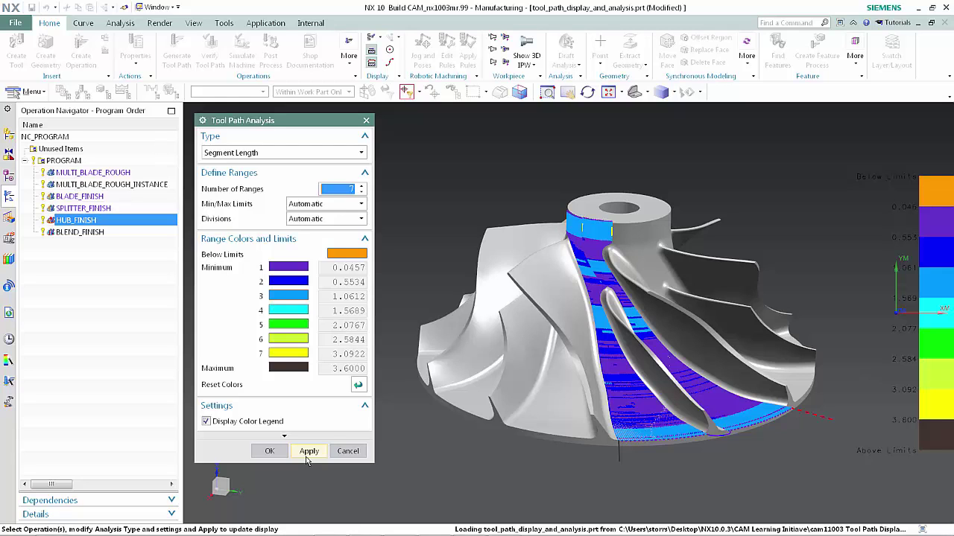
{"action": "left_click", "coordinate": [361, 206]}
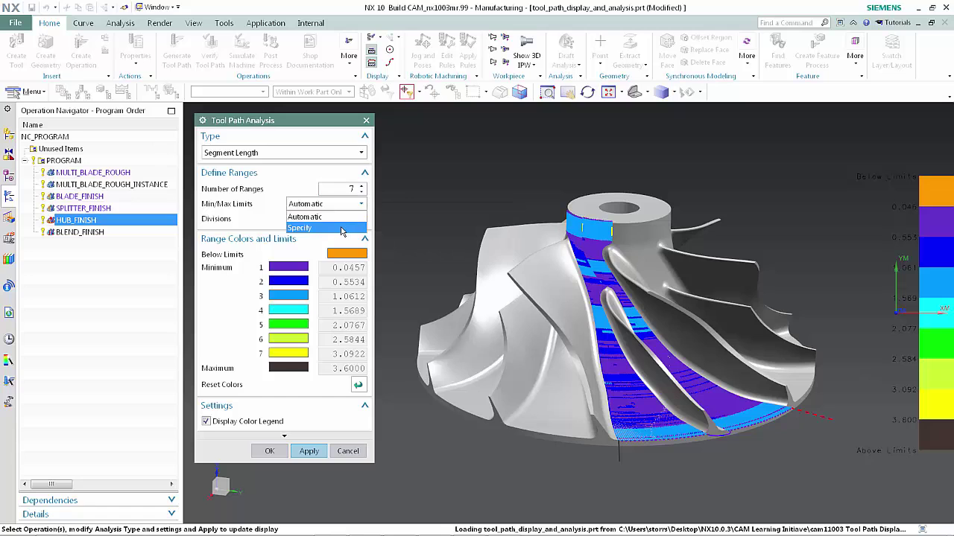
{"action": "left_click", "coordinate": [343, 227]}
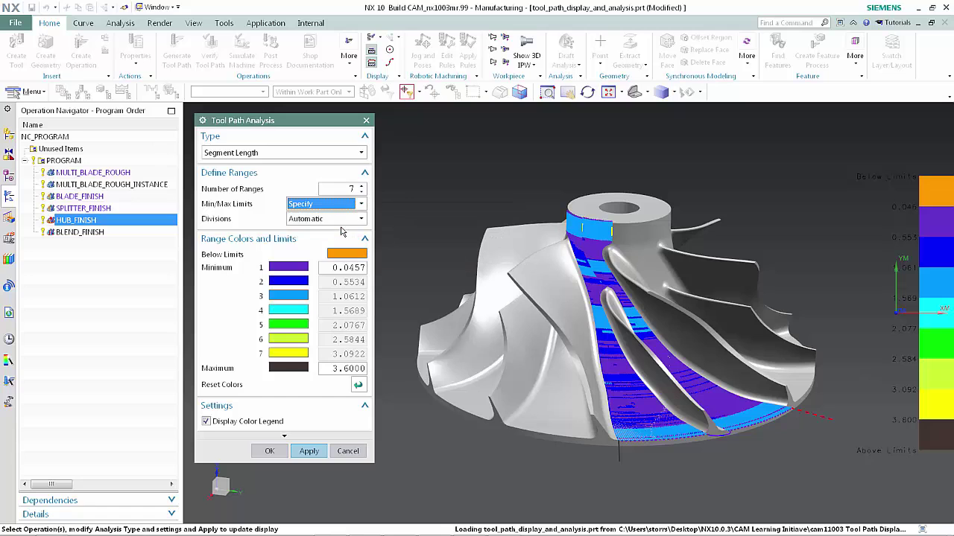
{"action": "left_click", "coordinate": [346, 267]}
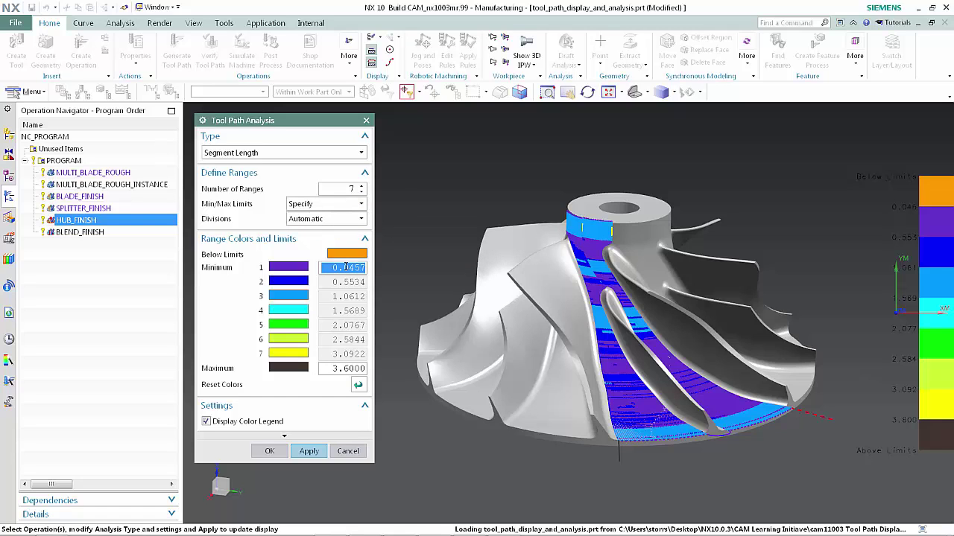
{"action": "type", "text": "."}
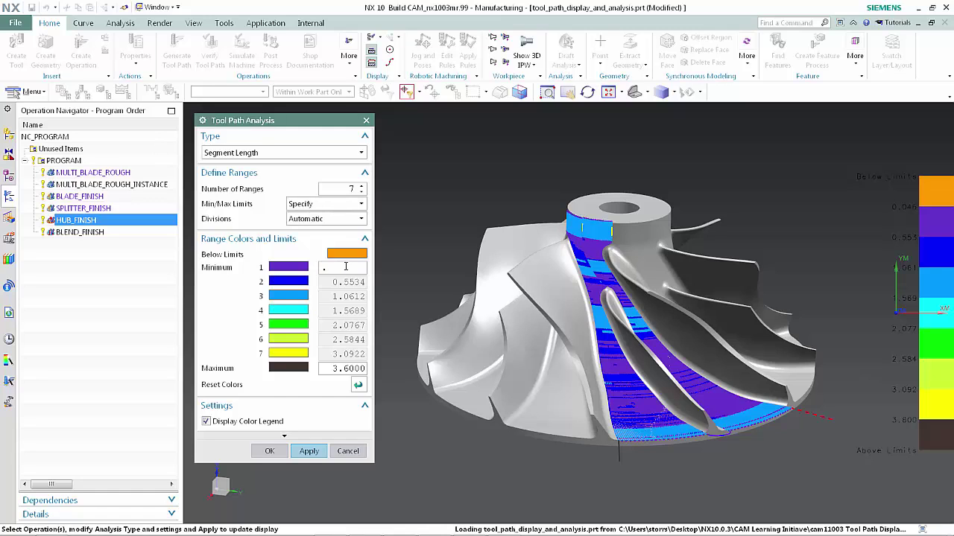
{"action": "type", "text": "1"}
{"action": "left_click", "coordinate": [344, 368]}
{"action": "double_click", "coordinate": [344, 368]}
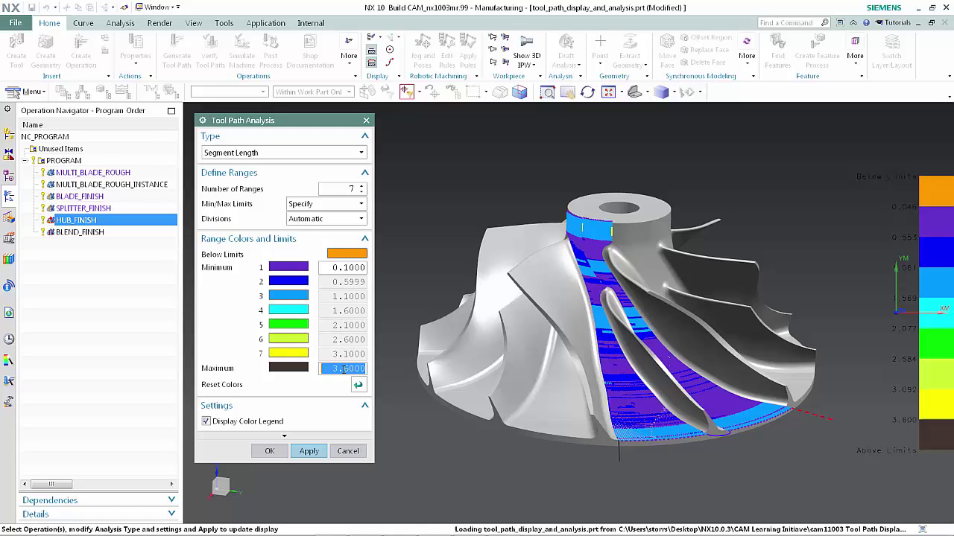
{"action": "type", "text": "2"}
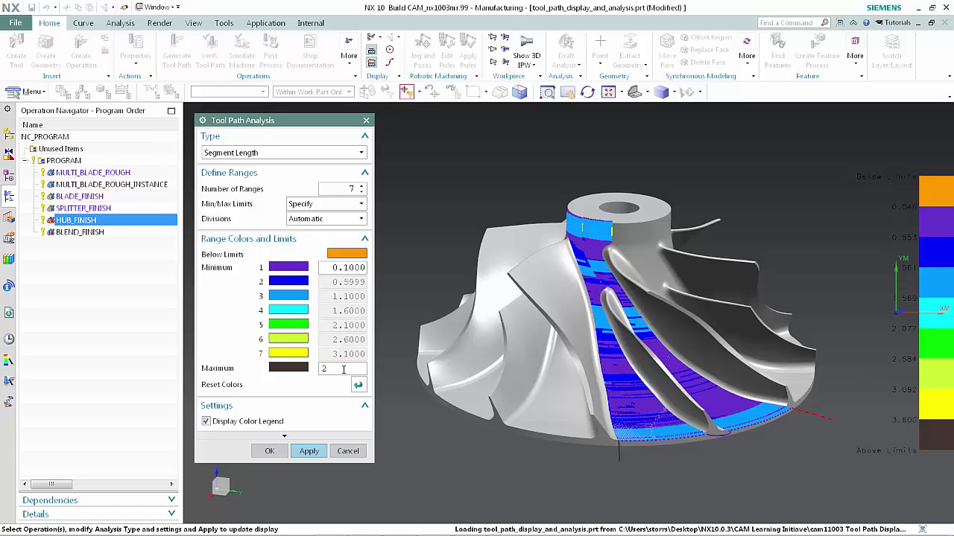
{"action": "left_click", "coordinate": [307, 453]}
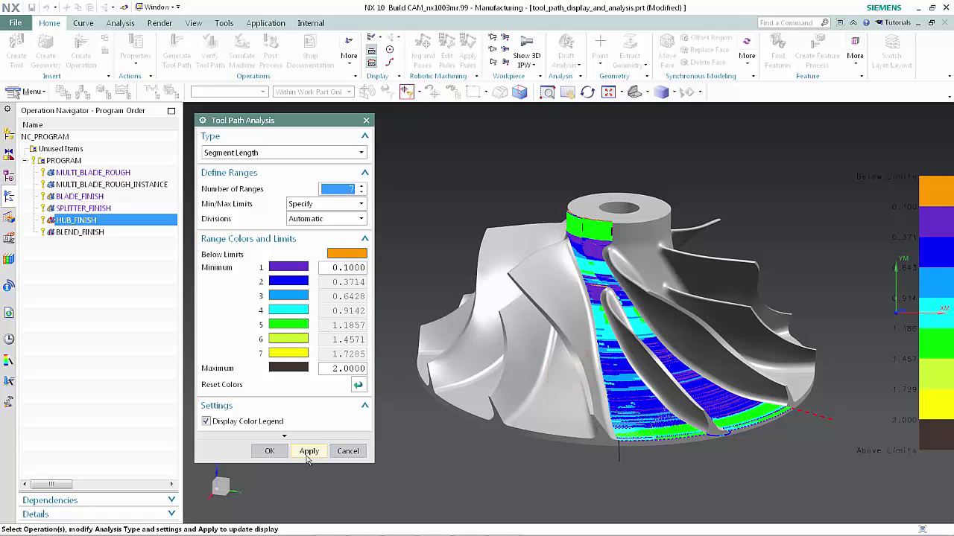
{"action": "left_click", "coordinate": [307, 457]}
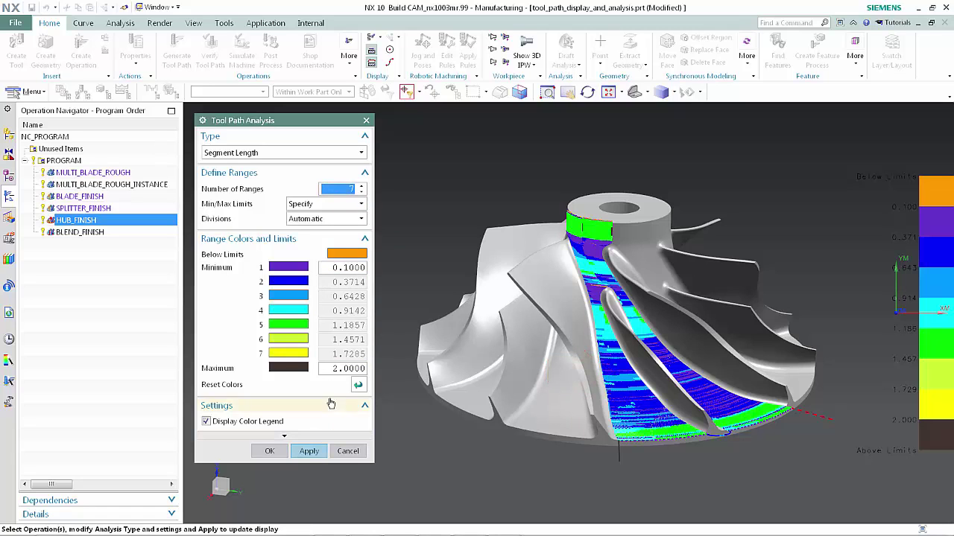
{"action": "left_click", "coordinate": [363, 220]}
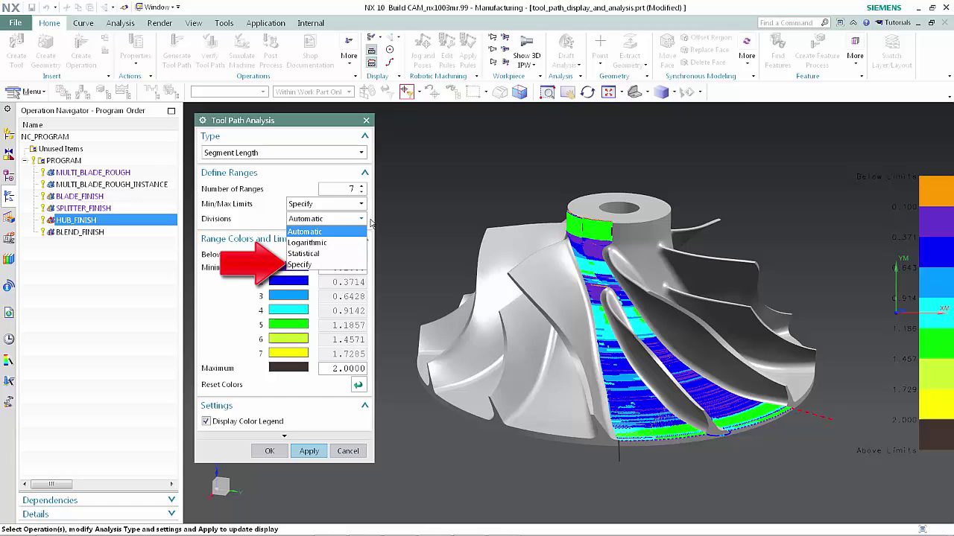
{"action": "left_click", "coordinate": [370, 223]}
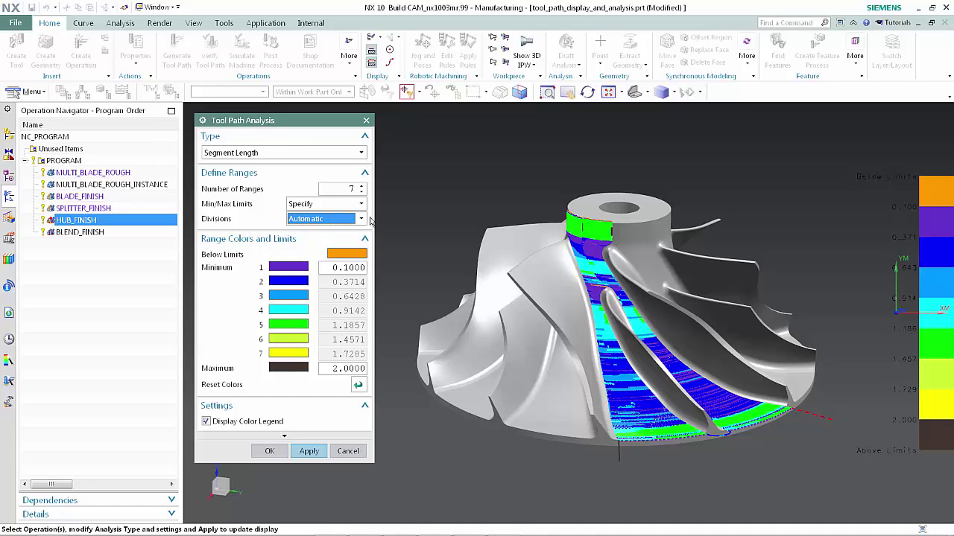
Change range 2's colour to Magenta and apply it to the hub tool path.
{"action": "left_click", "coordinate": [294, 282]}
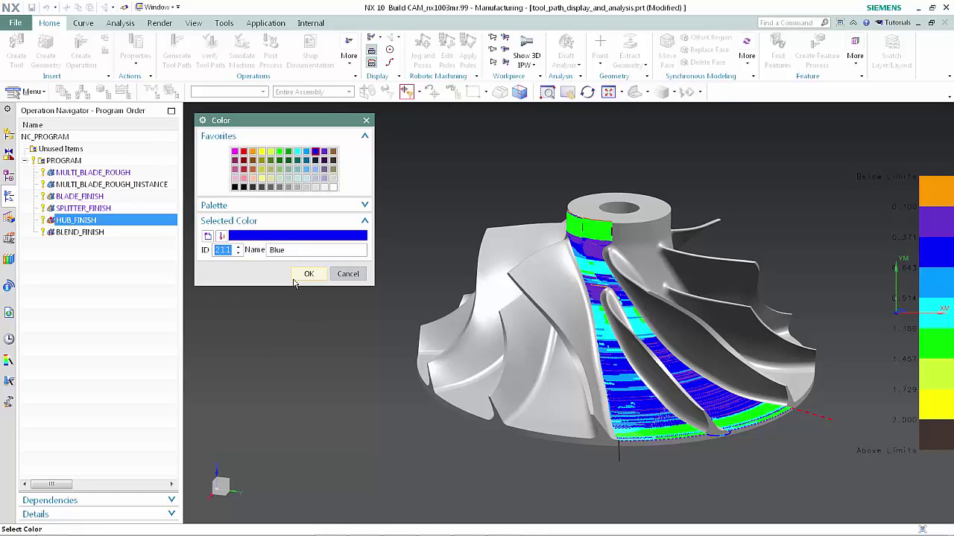
{"action": "left_click", "coordinate": [235, 152]}
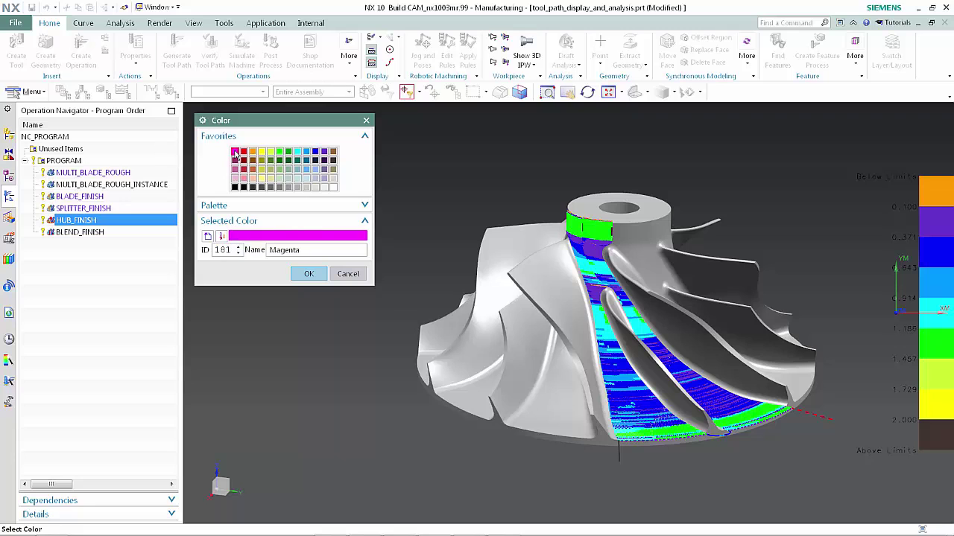
{"action": "left_click", "coordinate": [308, 274]}
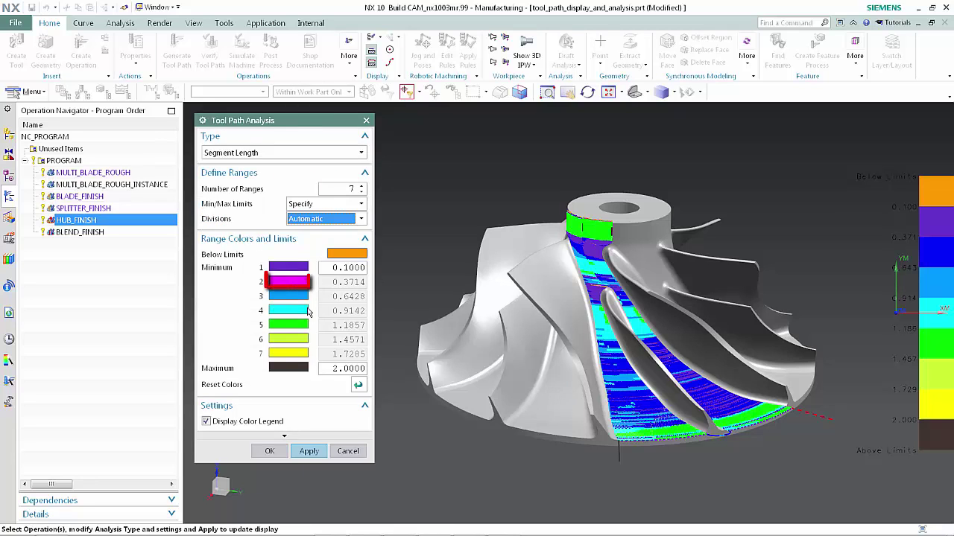
{"action": "left_click", "coordinate": [308, 451]}
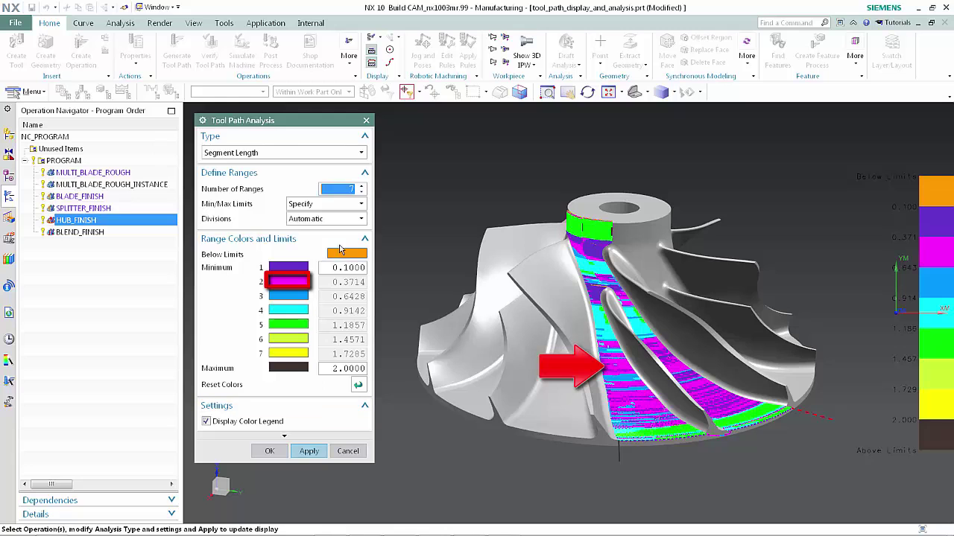
Restore Automatic range limits (0.0457–3.6000), apply them, and switch to rotate mode with F7.
{"action": "left_click", "coordinate": [361, 206]}
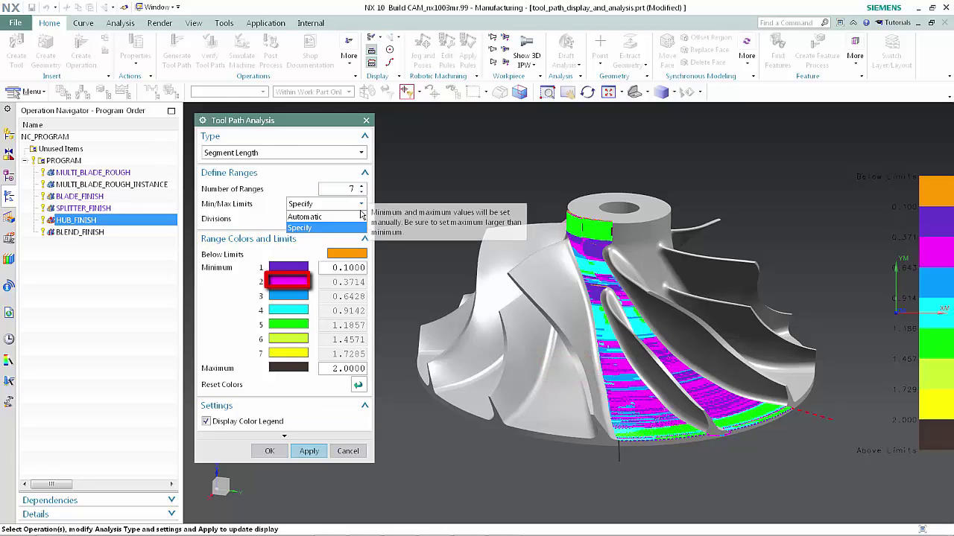
{"action": "left_click", "coordinate": [335, 217]}
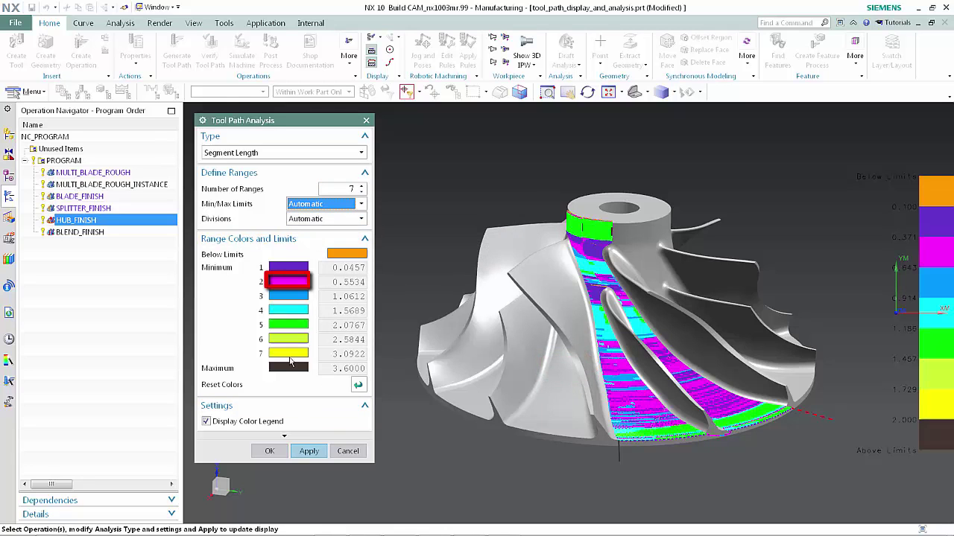
{"action": "left_click", "coordinate": [305, 452]}
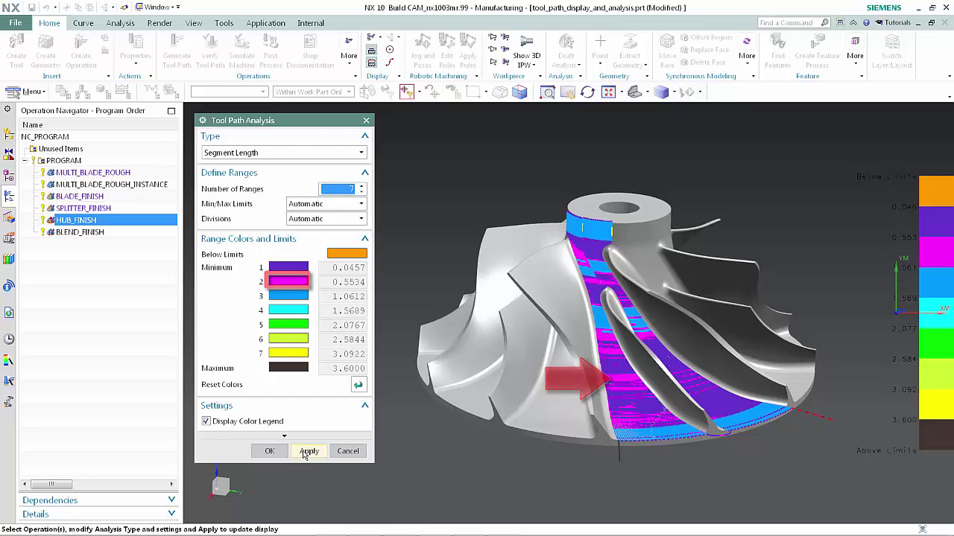
{"action": "key", "text": "F7"}
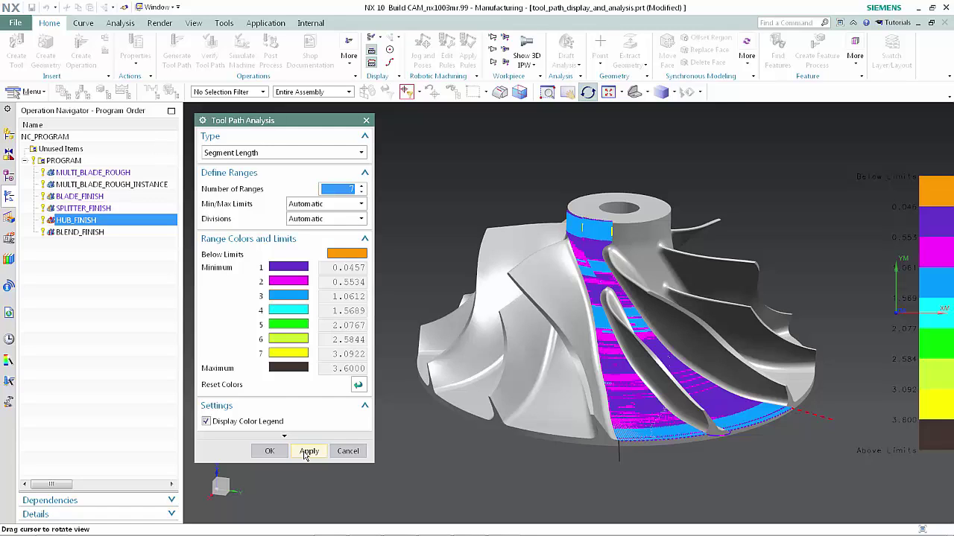
Change the analysis type to Lead Angle, giving ranges from -48.1948 to 57.5685.
{"action": "left_click", "coordinate": [343, 154]}
{"action": "left_click", "coordinate": [338, 177]}
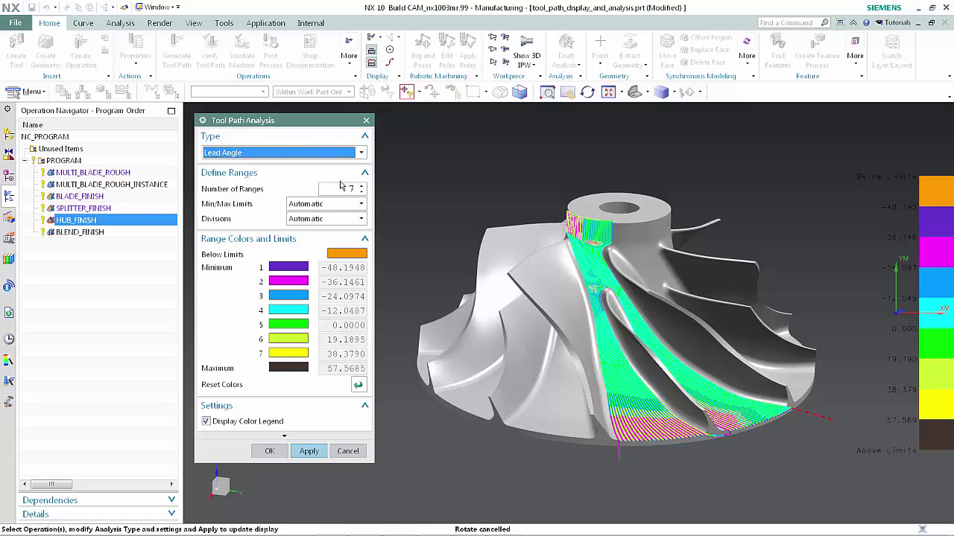
{"action": "left_click", "coordinate": [360, 153]}
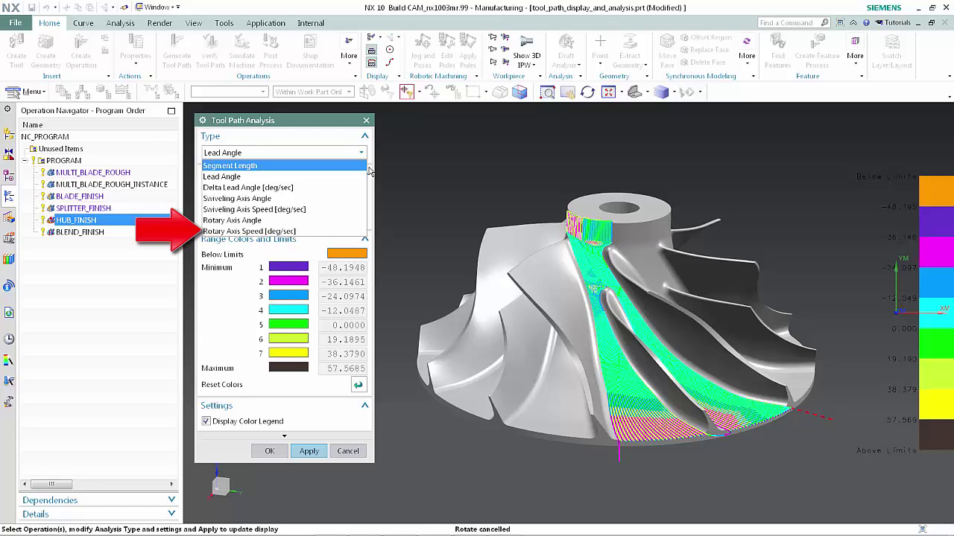
Switch the analysis type back to Segment Length and close Tool Path Analysis with OK.
{"action": "left_click", "coordinate": [365, 167]}
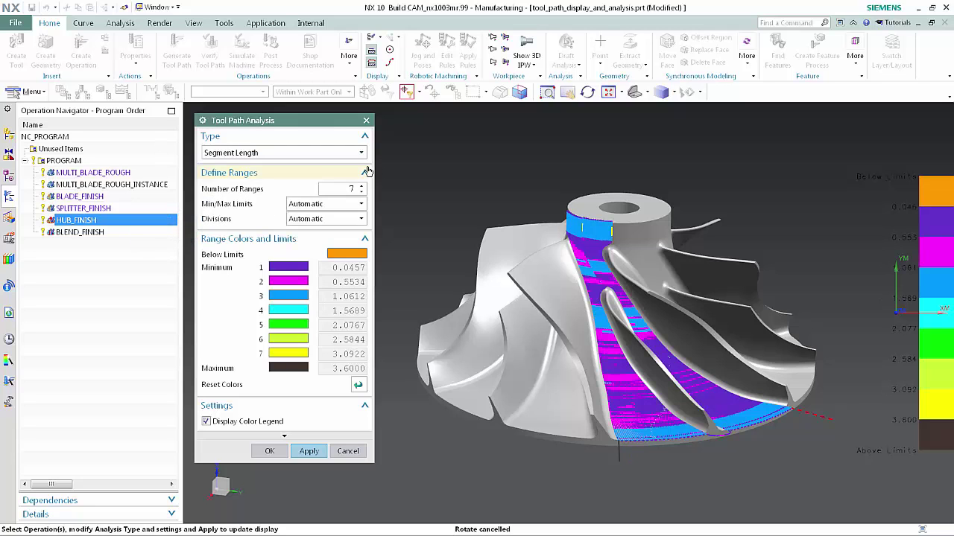
{"action": "left_click", "coordinate": [271, 452]}
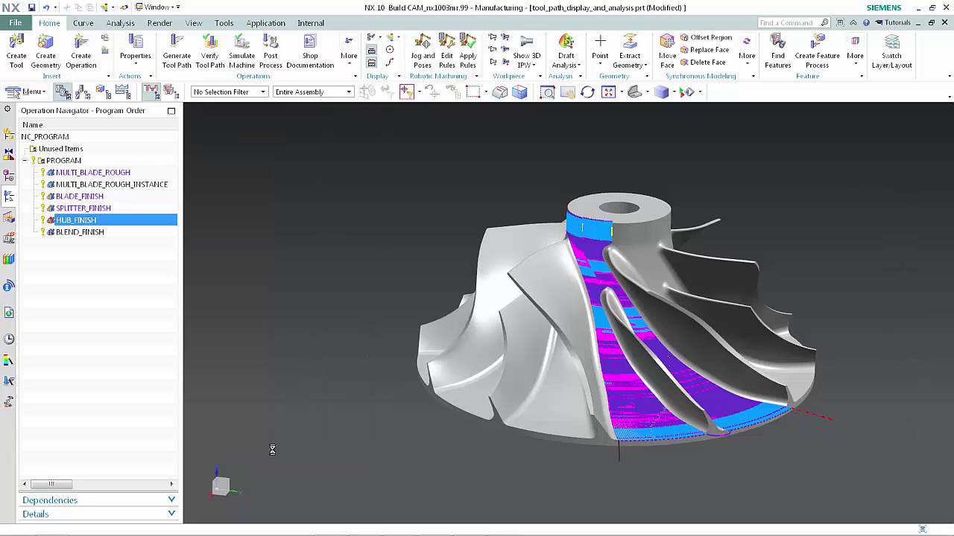